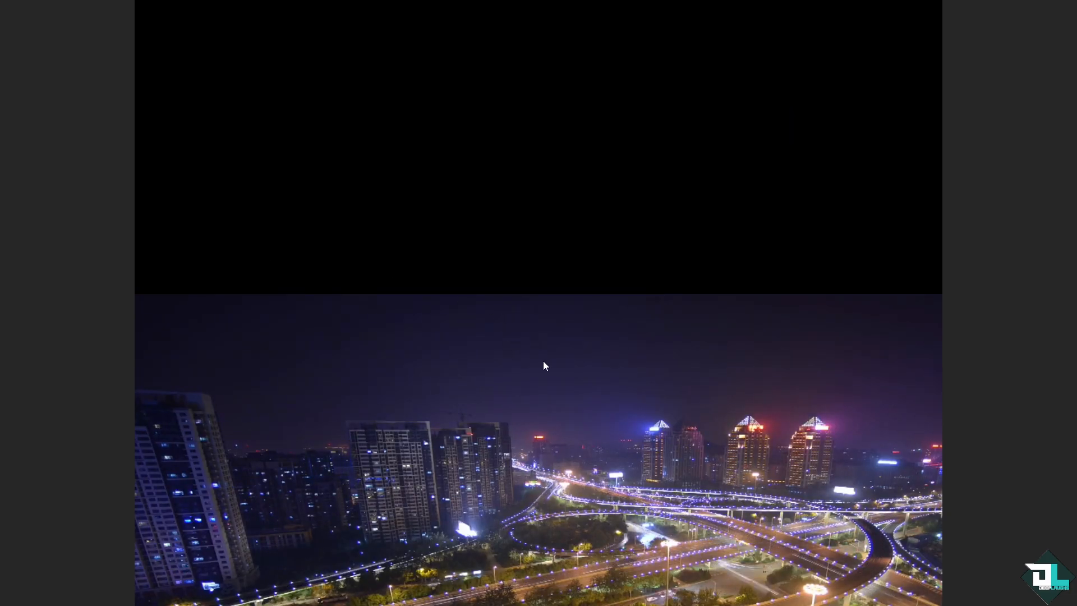
# Zoom out the timeline and place the playhead at 00:00:11:02, at the end of the existing clips
pyautogui.click(688, 555)
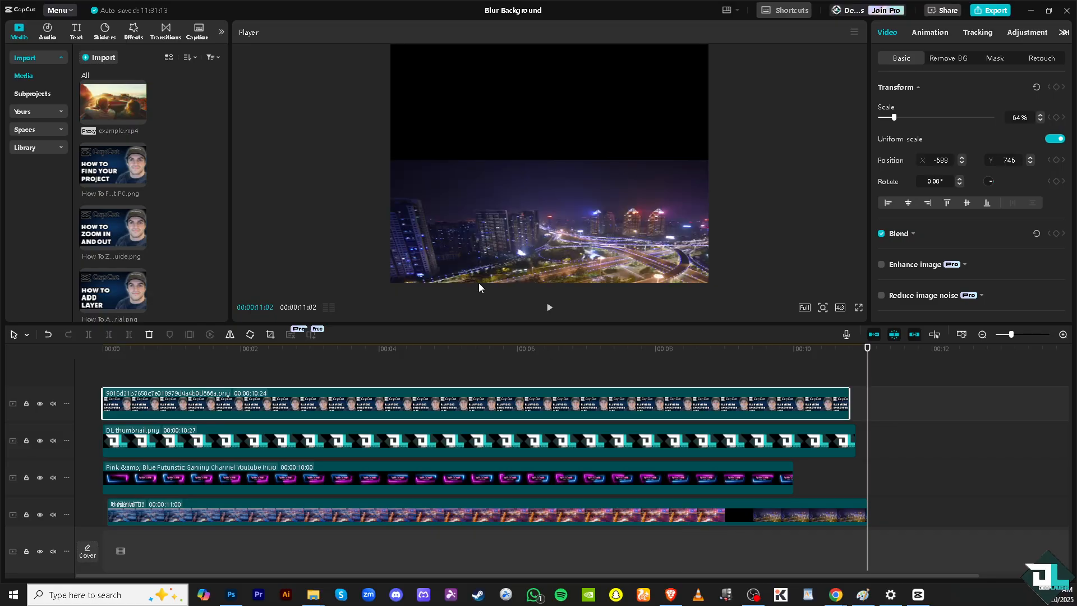
pyautogui.moveTo(866, 349); pyautogui.dragTo(245, 359)
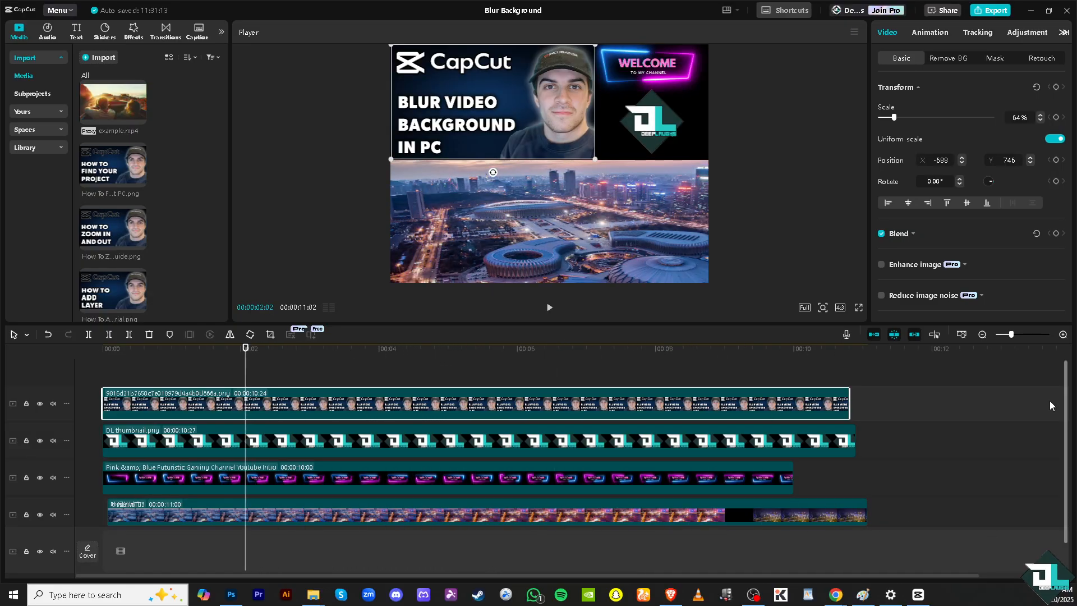
pyautogui.click(982, 335)
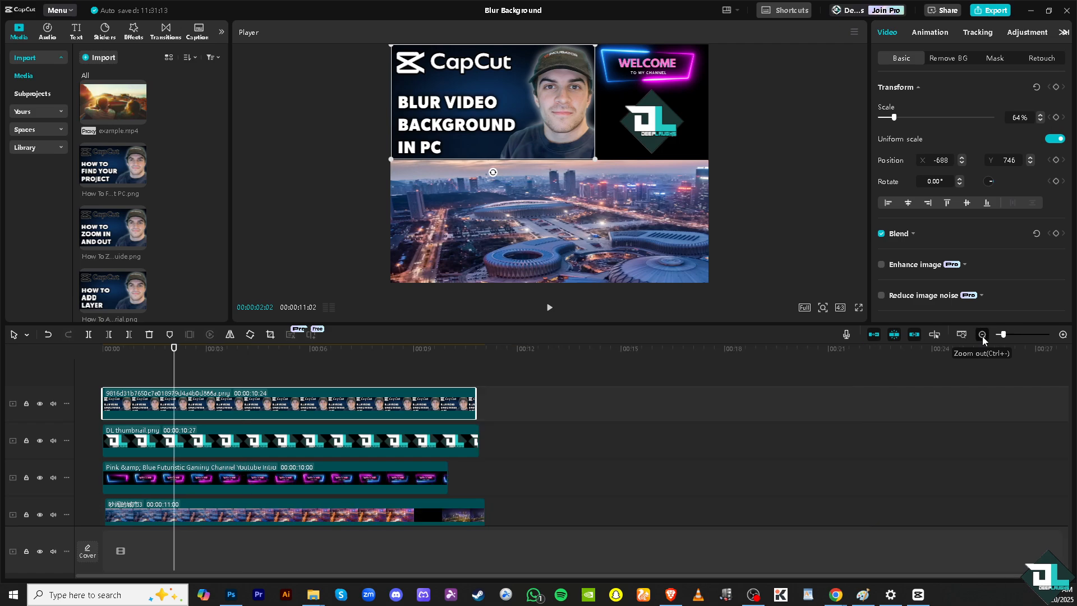
pyautogui.click(981, 335)
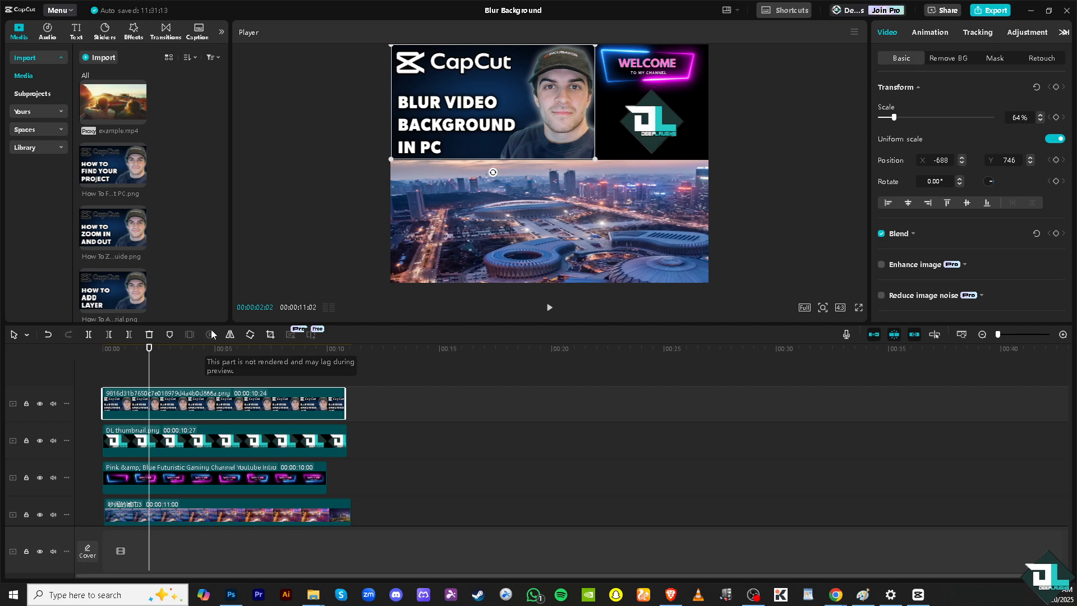
pyautogui.moveTo(149, 347); pyautogui.dragTo(356, 357)
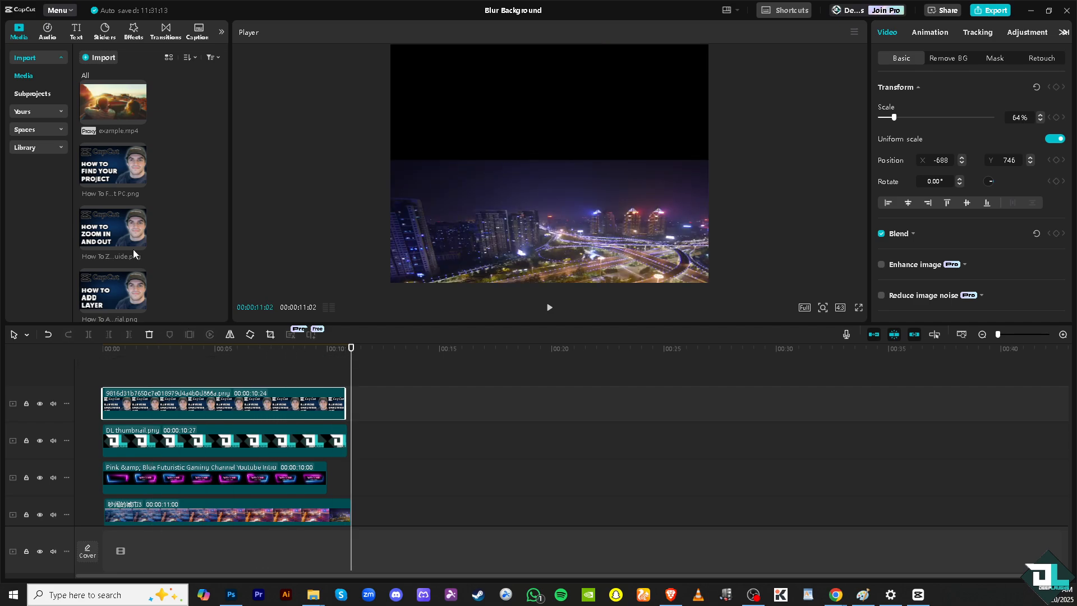
# Search the stock library for "green" and "green screen" clips and browse the available footage
pyautogui.click(57, 147)
pyautogui.click(144, 58)
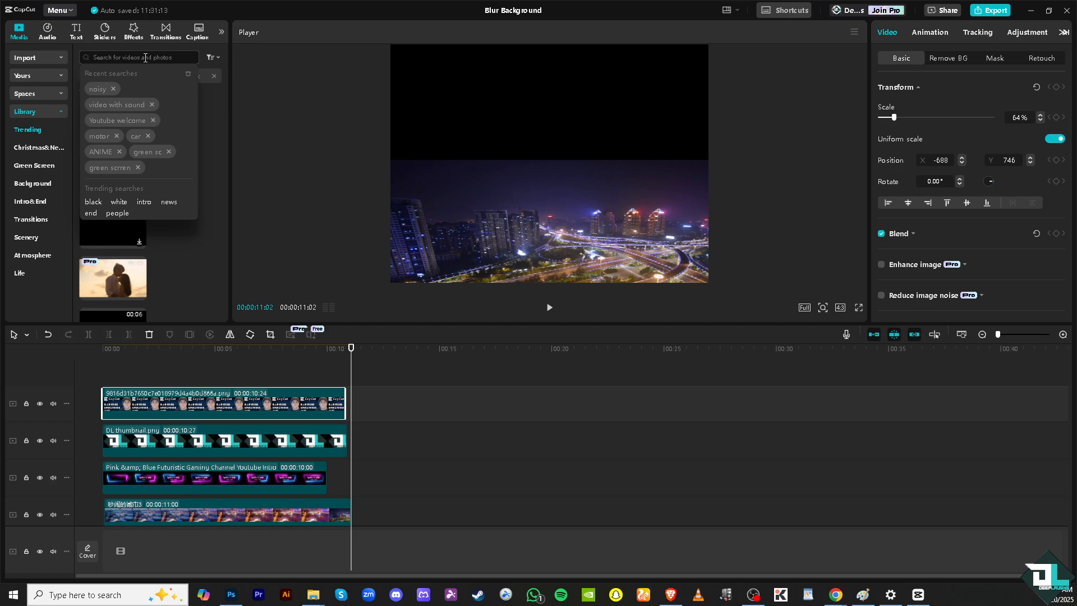
pyautogui.write('green')
pyautogui.press('Return')
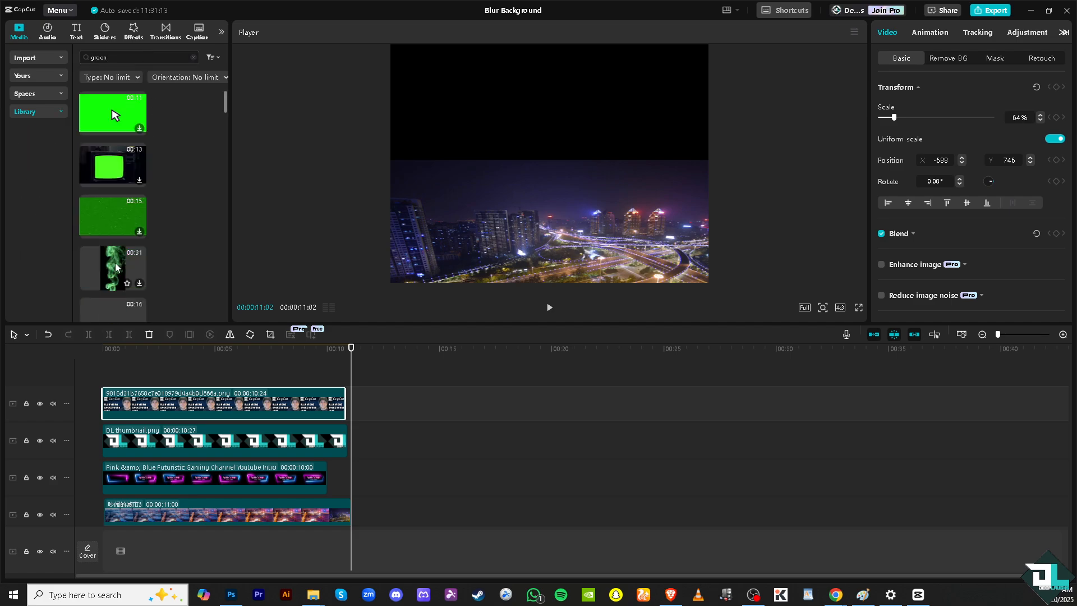
pyautogui.scroll(-2, 114, 263)
pyautogui.click(129, 59)
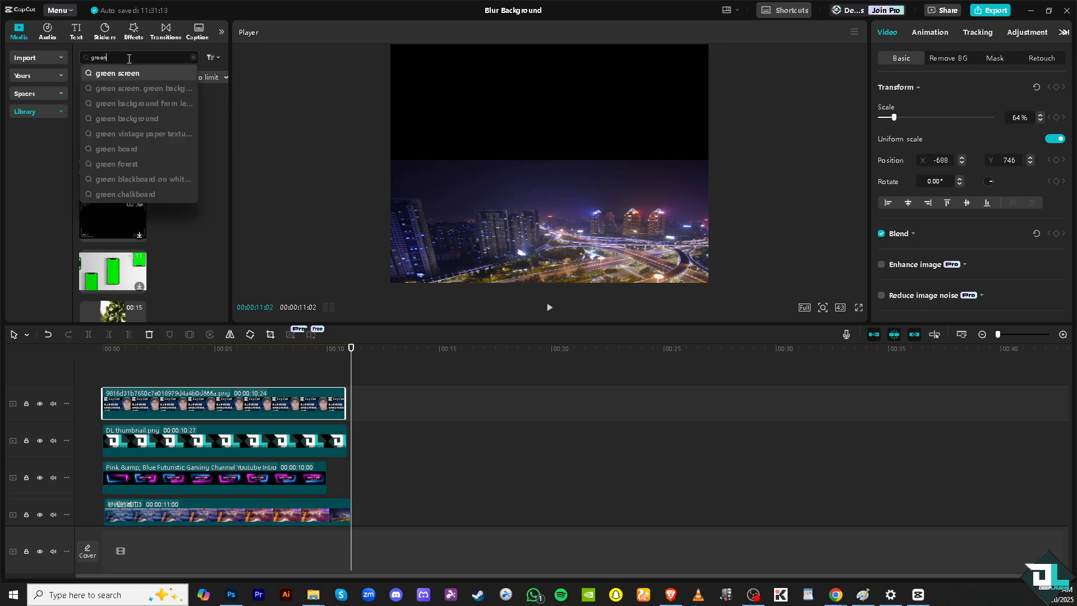
pyautogui.click(130, 72)
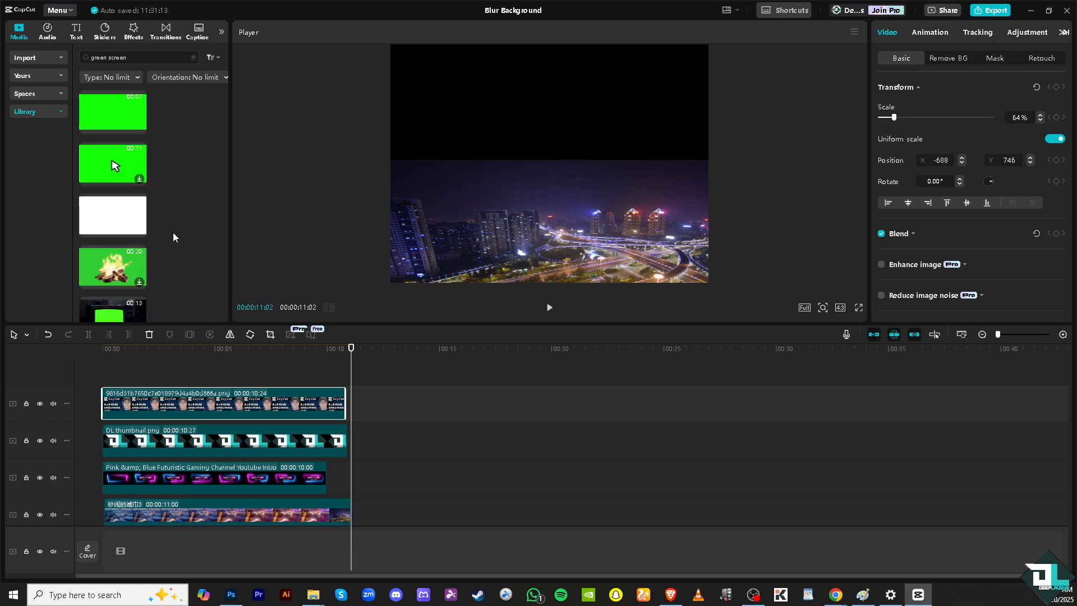
pyautogui.scroll(-5, 143, 239)
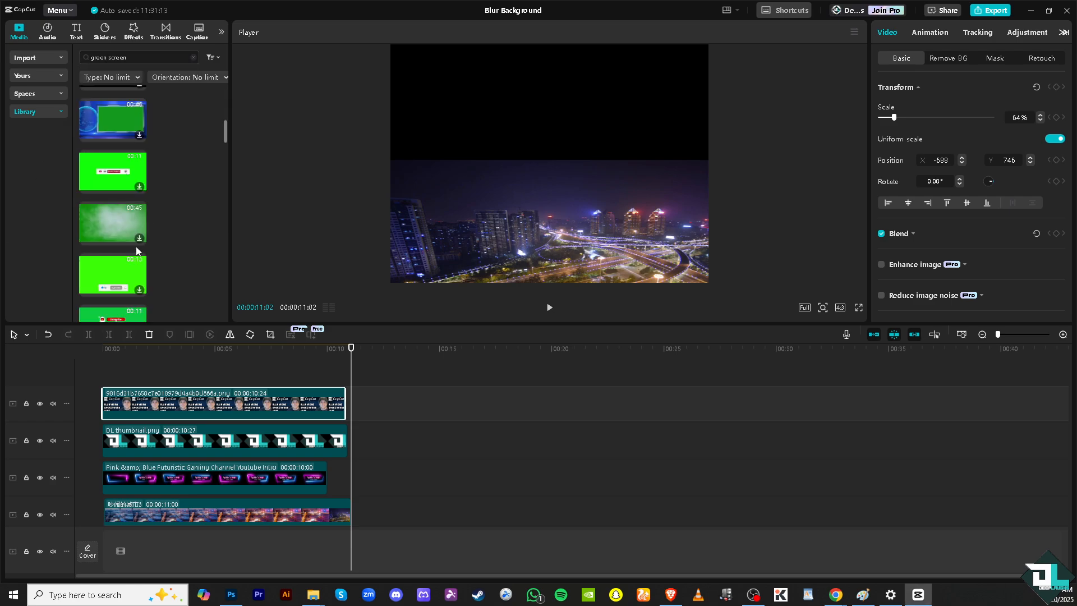
pyautogui.scroll(-2, 137, 251)
# Search the library for "green screen dinosaur" and place the front-facing T-Rex clip at the playhead on the uppermost track
pyautogui.click(149, 56)
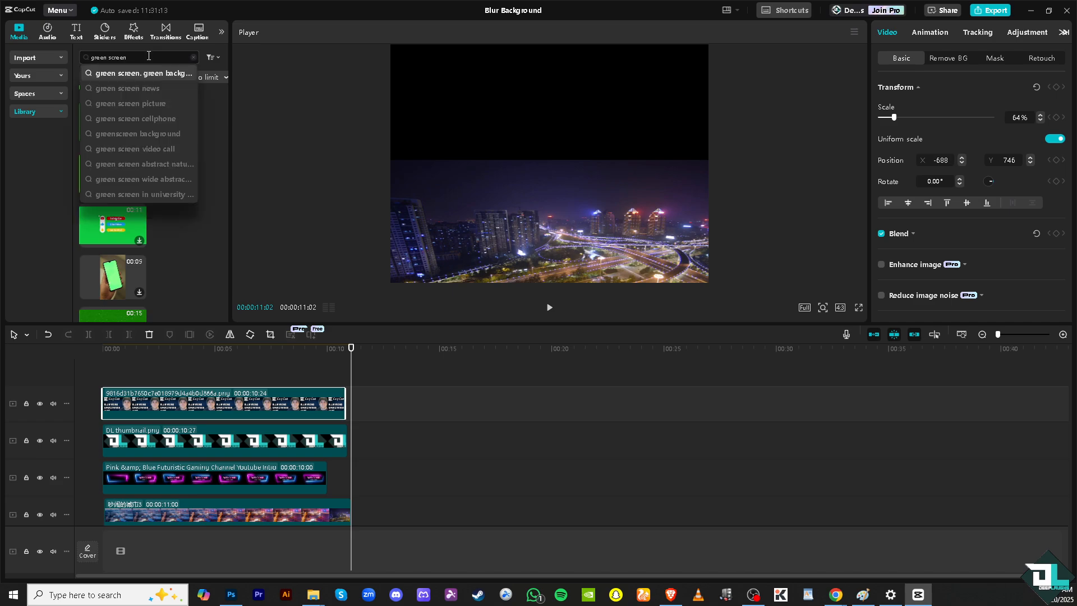
pyautogui.write('dir')
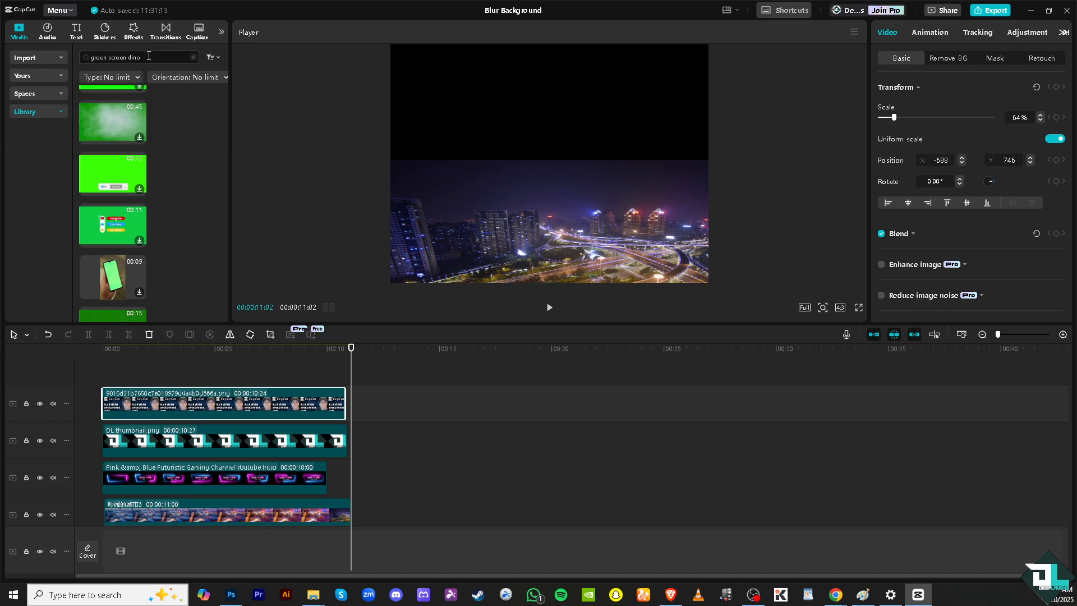
pyautogui.write('osaur')
pyautogui.press('Return')
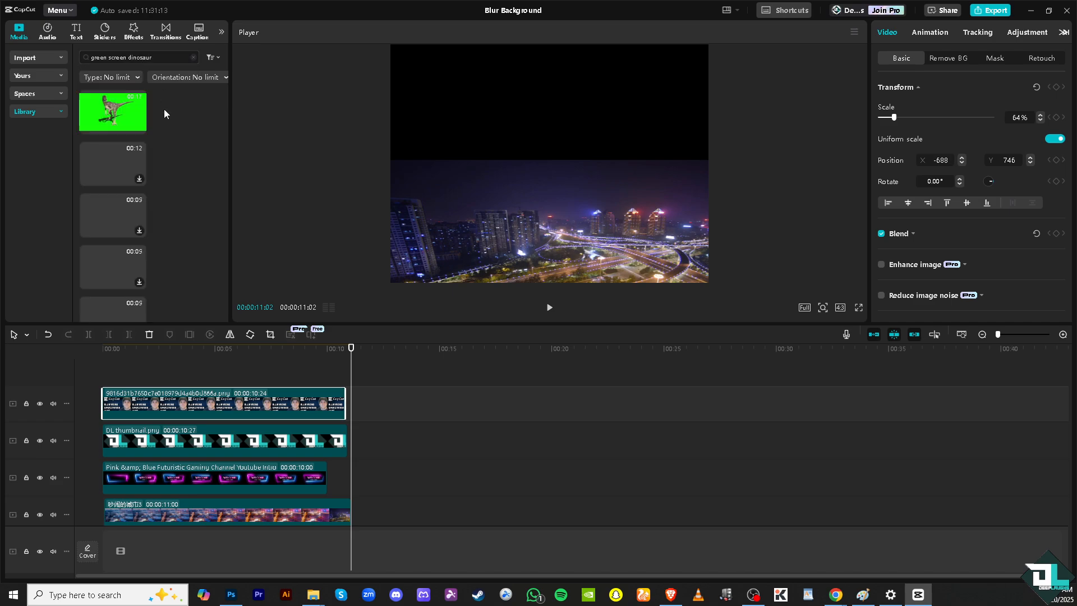
pyautogui.moveTo(102, 167); pyautogui.dragTo(354, 402)
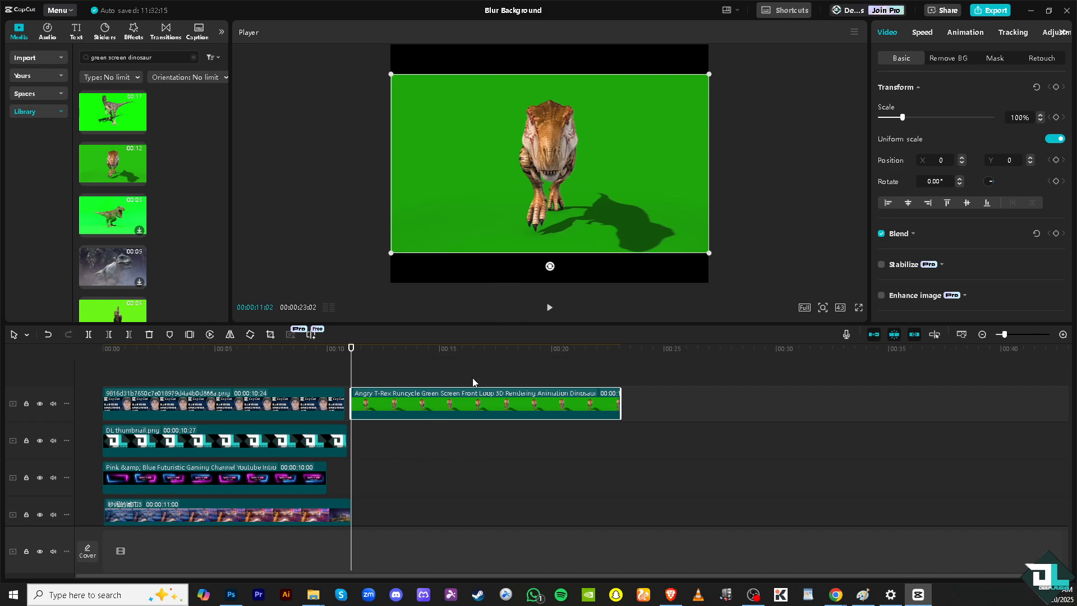
# Duplicate the T-Rex clip onto a track above it and enable Auto removal of the background on the copy
pyautogui.hotkey('ctrl', 'c')
pyautogui.hotkey('ctrl', 'v')
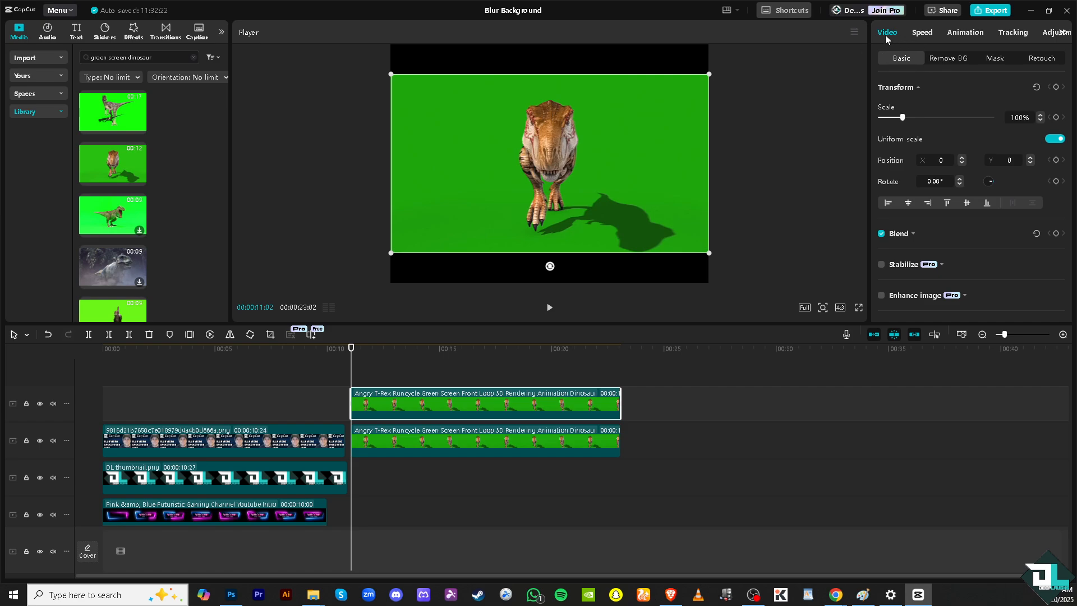
pyautogui.click(947, 58)
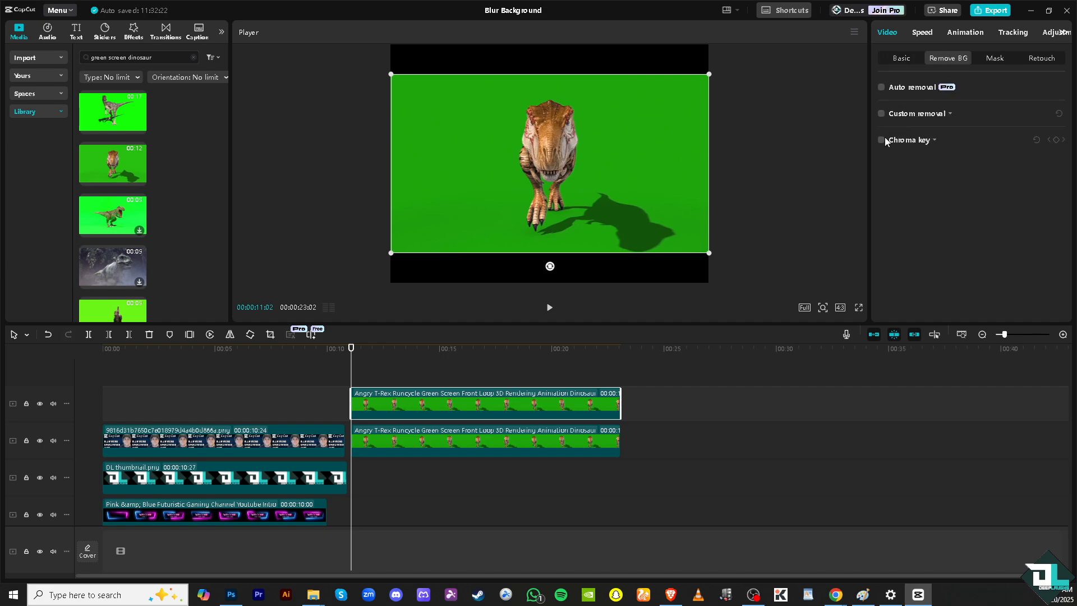
pyautogui.click(882, 88)
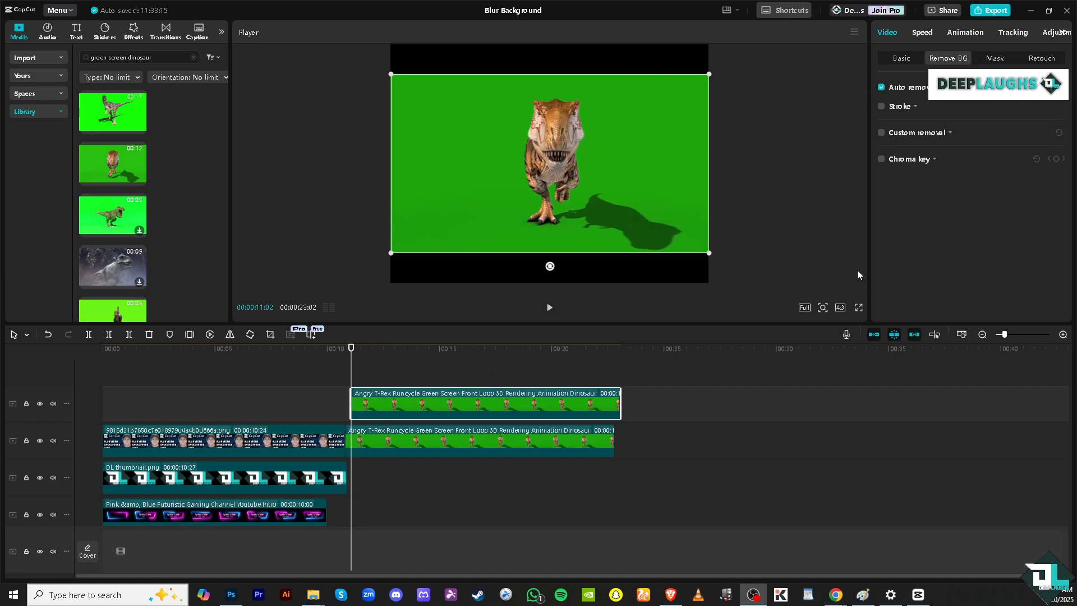
# Enable Chroma key on the upper T-Rex clip and pick the green background as the key color
pyautogui.click(882, 158)
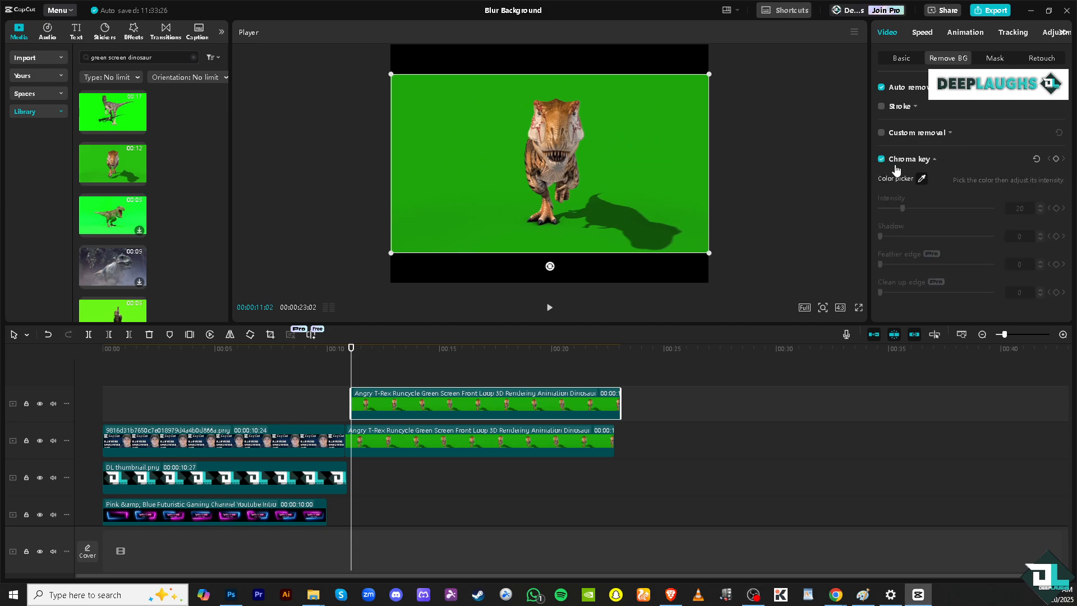
pyautogui.click(921, 179)
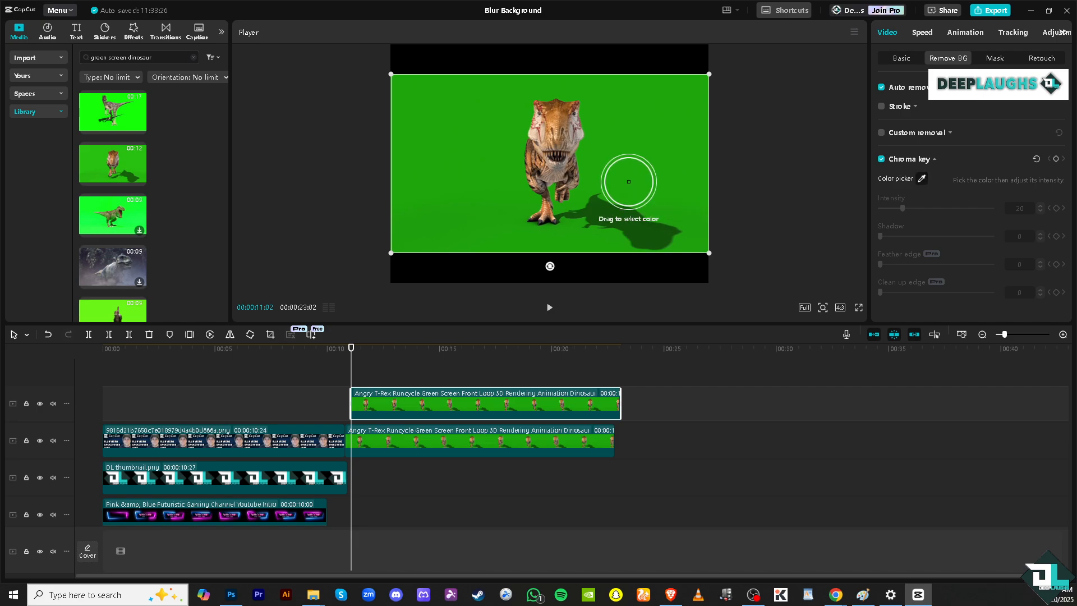
pyautogui.click(634, 162)
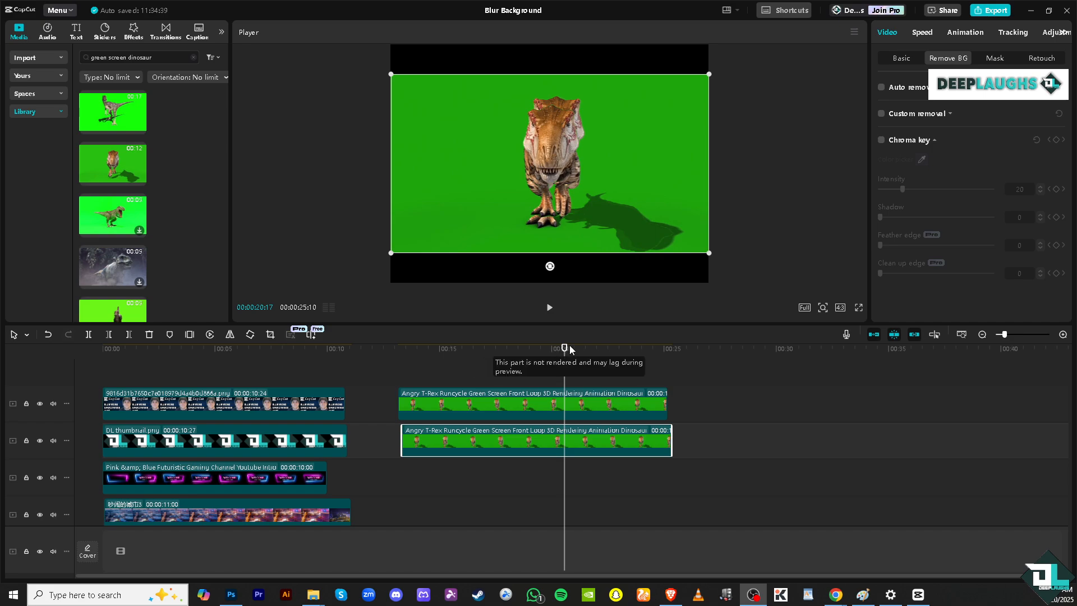
# Place the playhead at 00:00:13:16 and review the background removal settings of both T-Rex clips and the lower clip's basic settings
pyautogui.moveTo(563, 348); pyautogui.dragTo(407, 354)
pyautogui.click(477, 404)
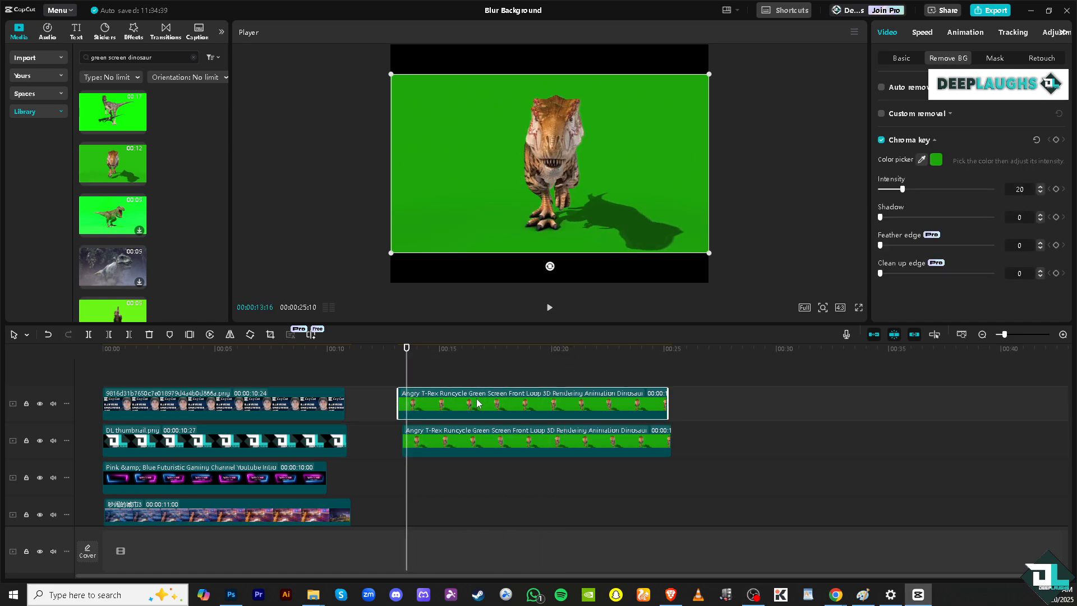
pyautogui.click(486, 440)
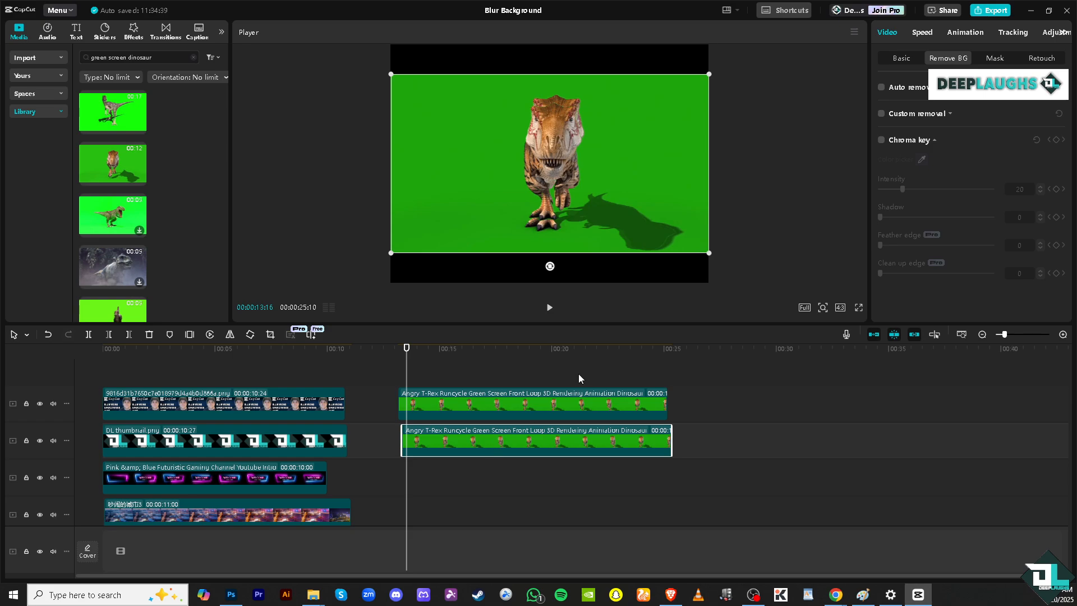
pyautogui.click(901, 58)
pyautogui.scroll(-8, 959, 186)
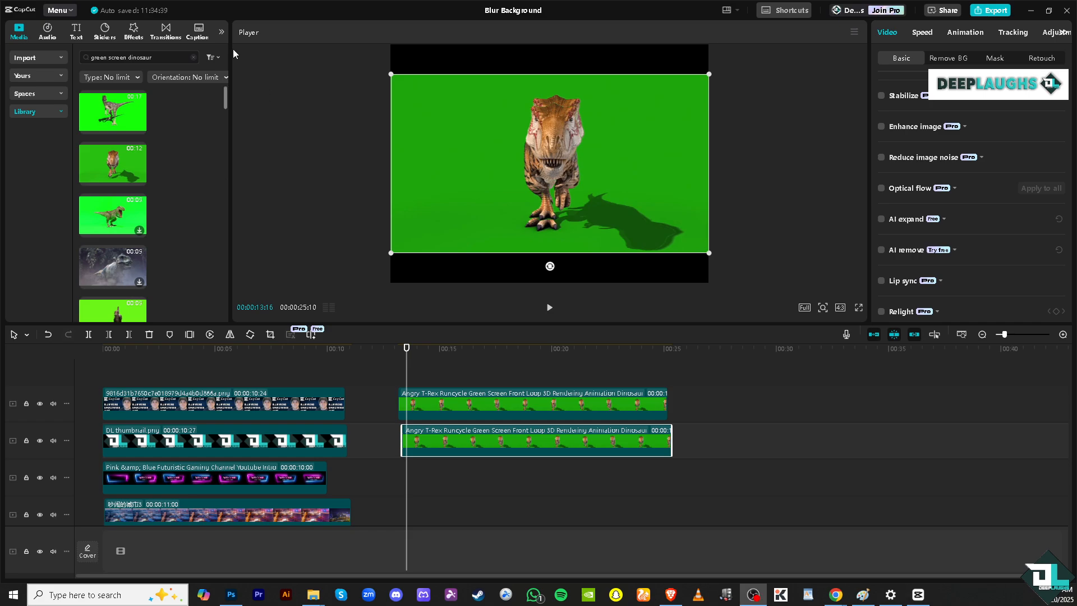
# Search the video effects for "blur" and apply the non-Pro Blur with the meadow thumbnail to the lower T-Rex clip
pyautogui.click(134, 33)
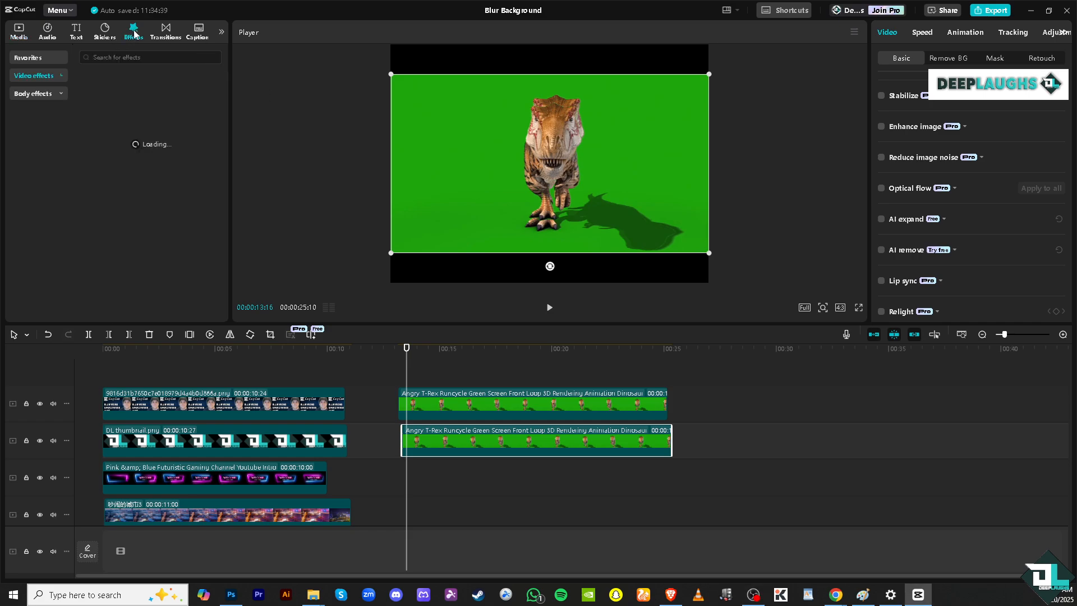
pyautogui.click(132, 57)
pyautogui.write('blu')
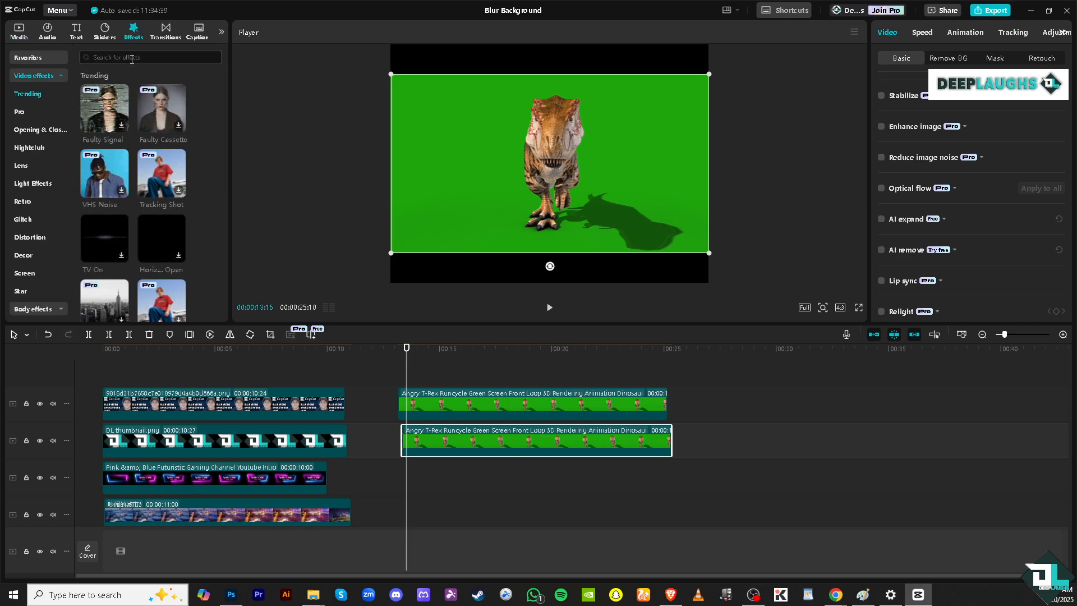
pyautogui.write('r')
pyautogui.press('Return')
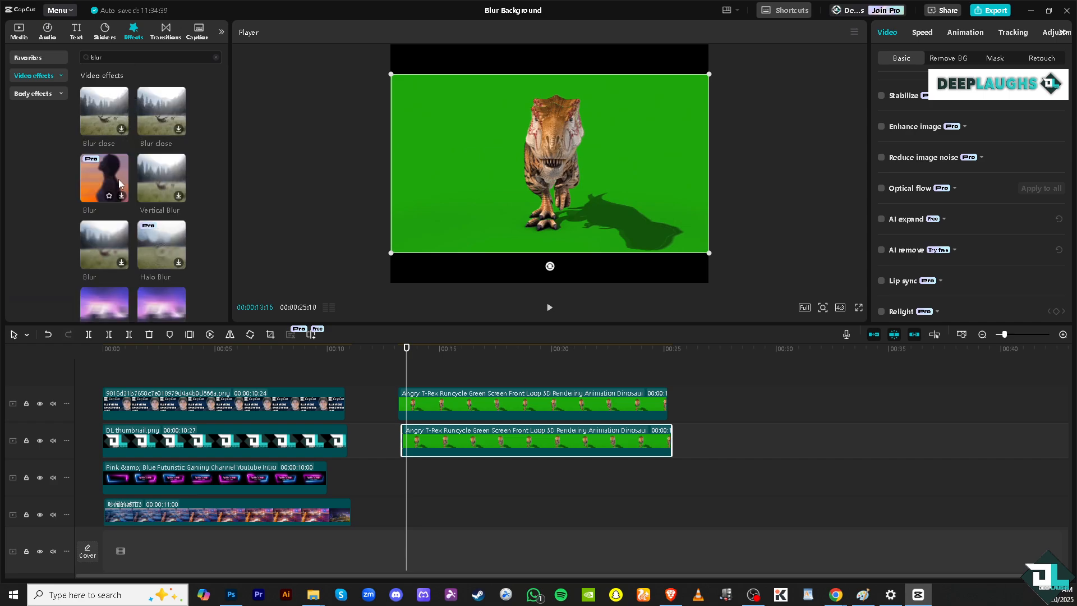
pyautogui.scroll(-1, 112, 187)
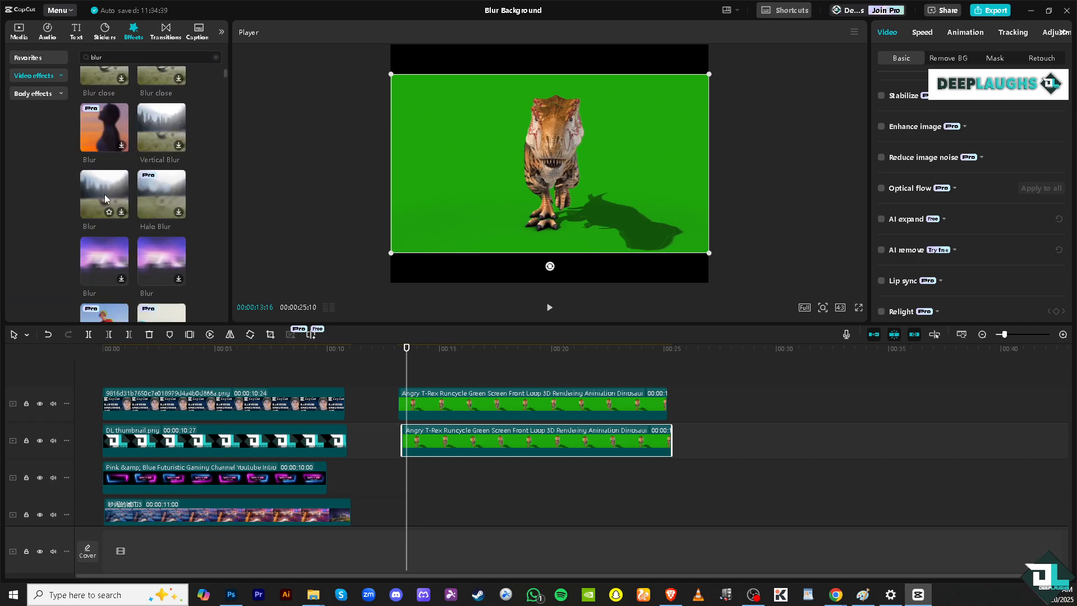
pyautogui.moveTo(104, 198); pyautogui.dragTo(447, 436)
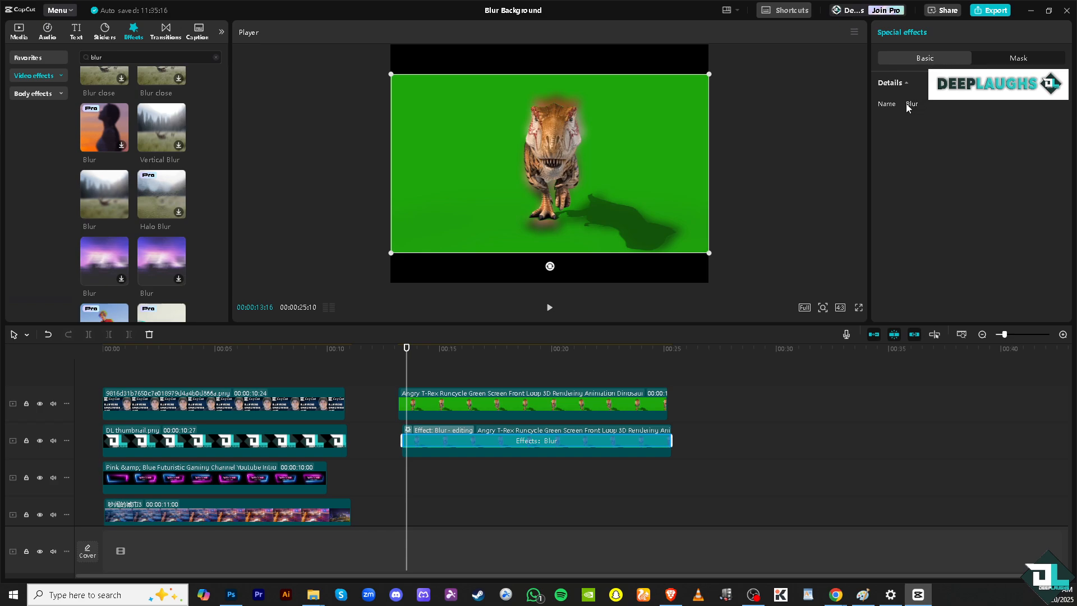
# Play back the overlapping T-Rex clips from 00:00:13:10 to preview the blurred background
pyautogui.click(397, 349)
pyautogui.moveTo(396, 350); pyautogui.dragTo(401, 350)
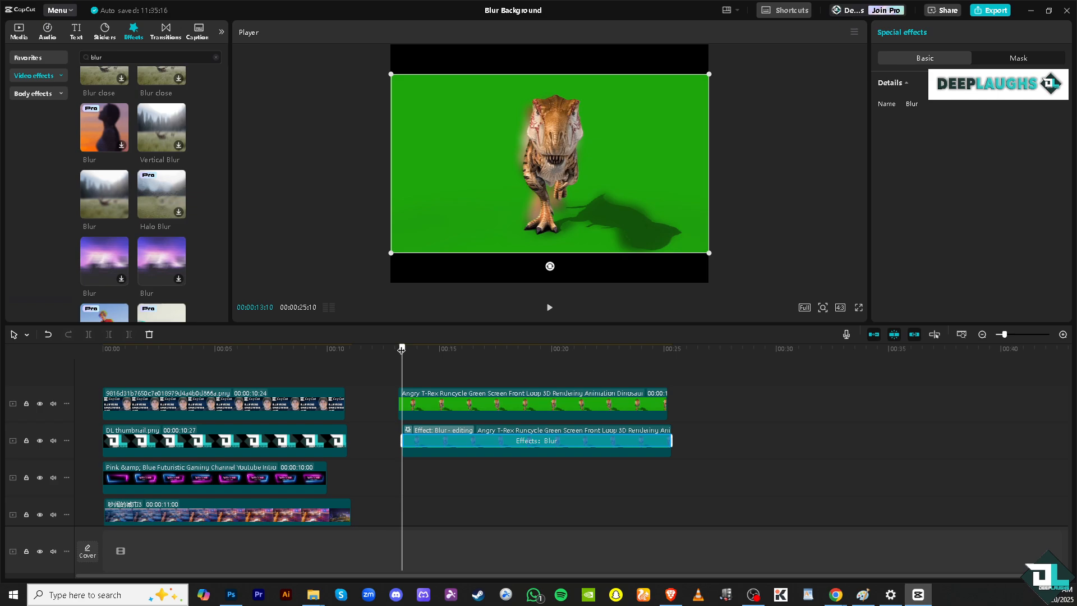
pyautogui.click(549, 307)
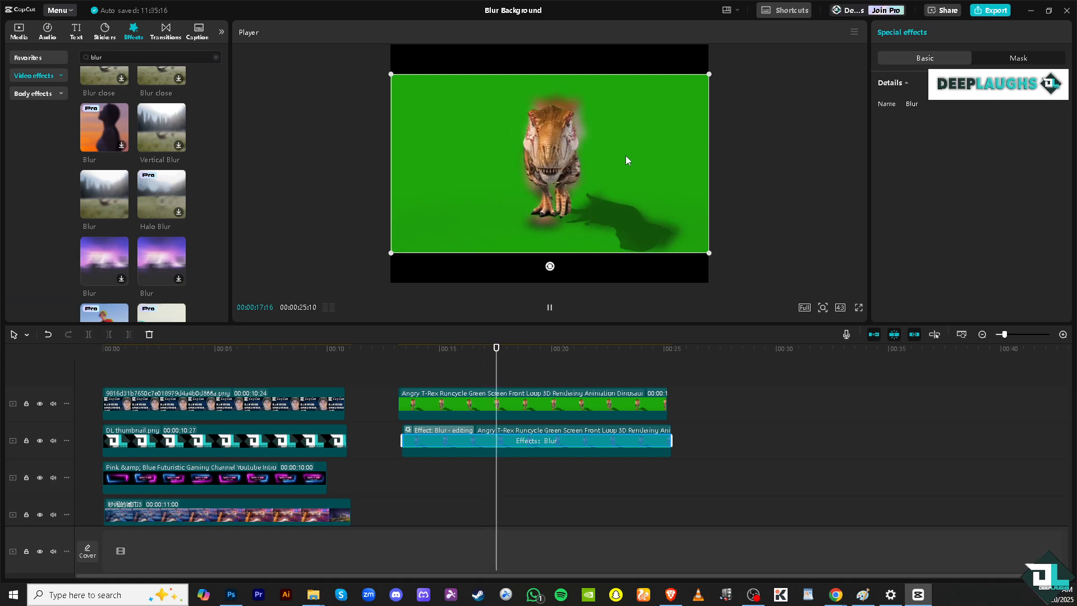
pyautogui.click(549, 308)
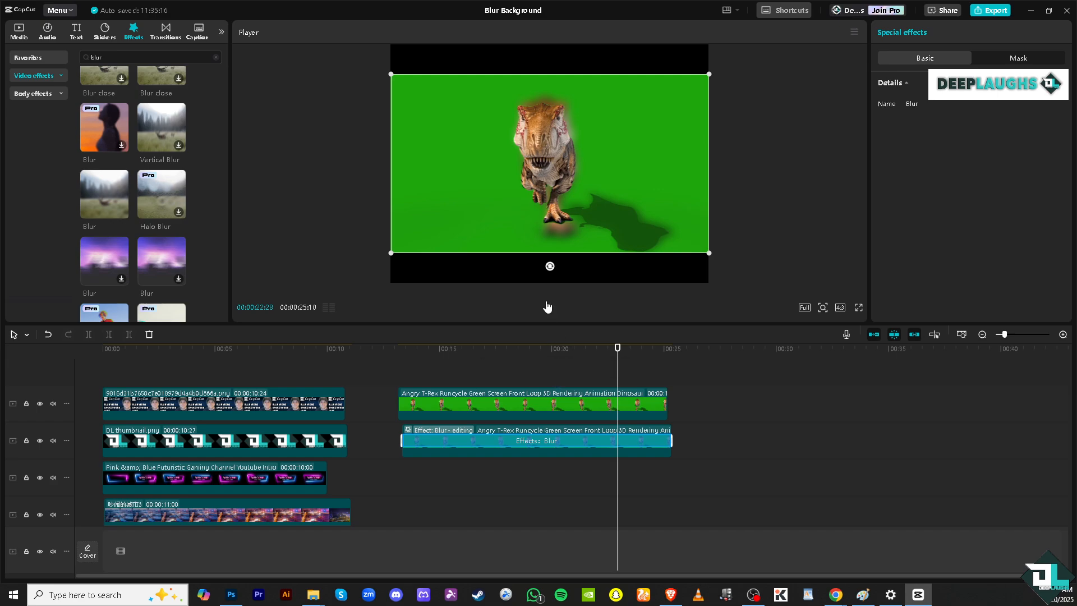
pyautogui.click(550, 308)
pyautogui.click(549, 308)
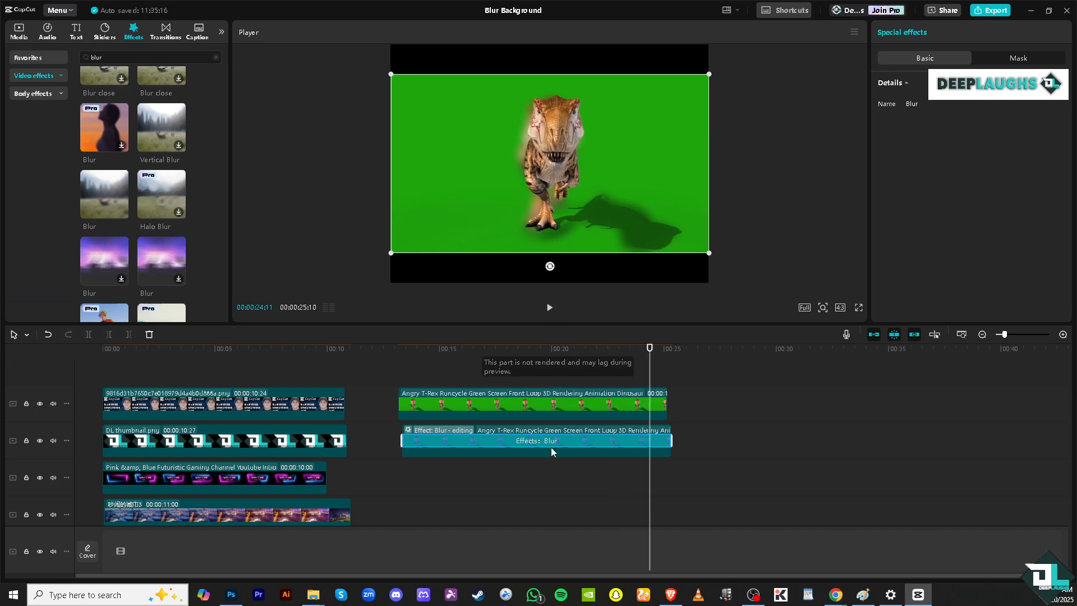
pyautogui.click(550, 308)
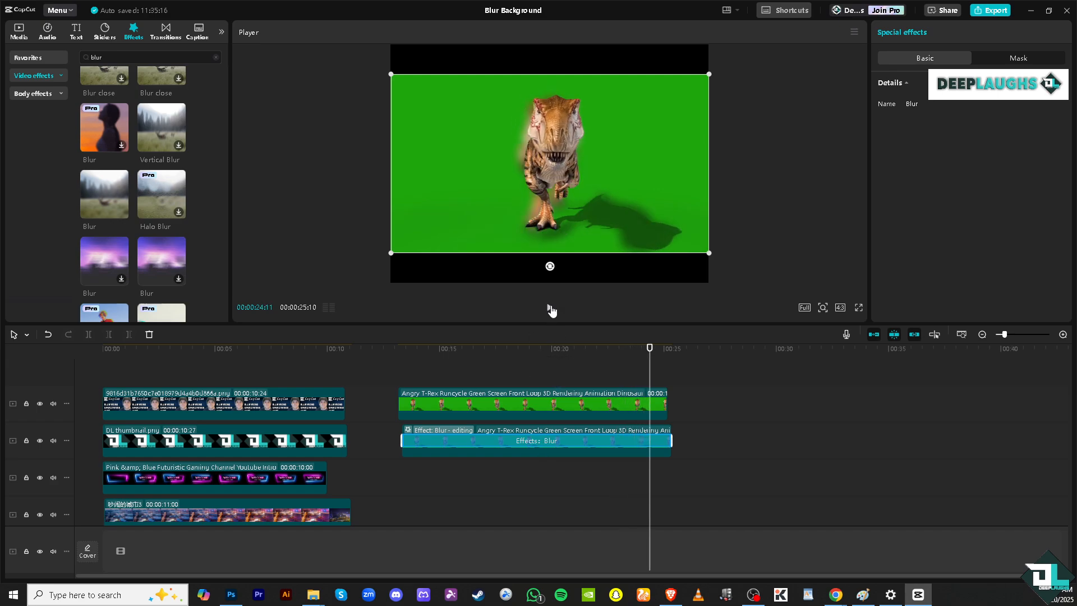
# Undo the applied Blur effect and apply the Blur with the purple thumbnail to the lower T-Rex clip instead
pyautogui.click(748, 413)
pyautogui.hotkey('ctrl', 'z')
pyautogui.scroll(-1, 102, 218)
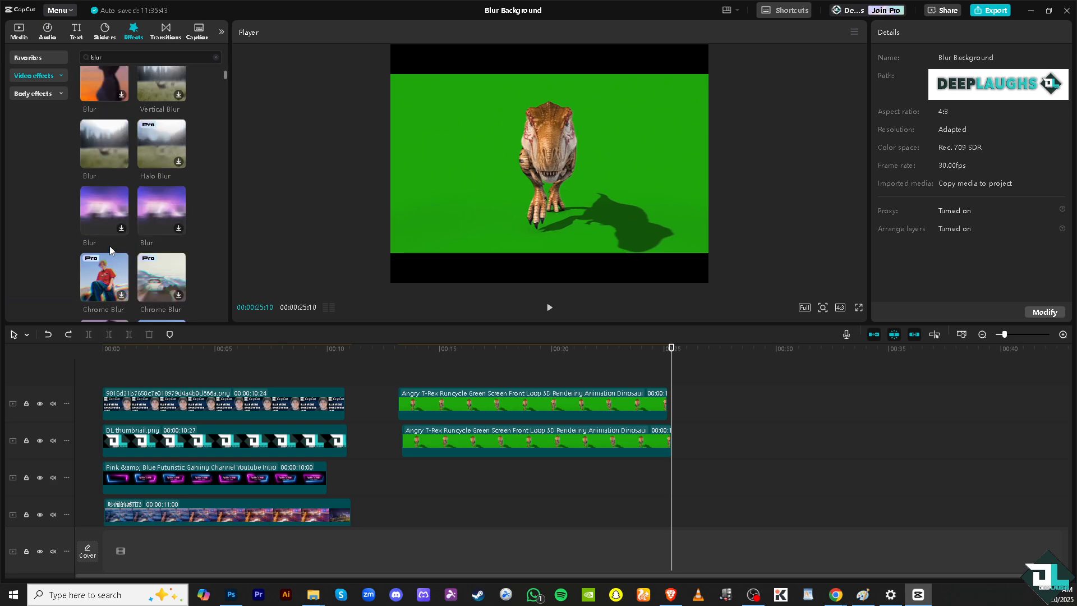
pyautogui.moveTo(101, 218); pyautogui.dragTo(460, 443)
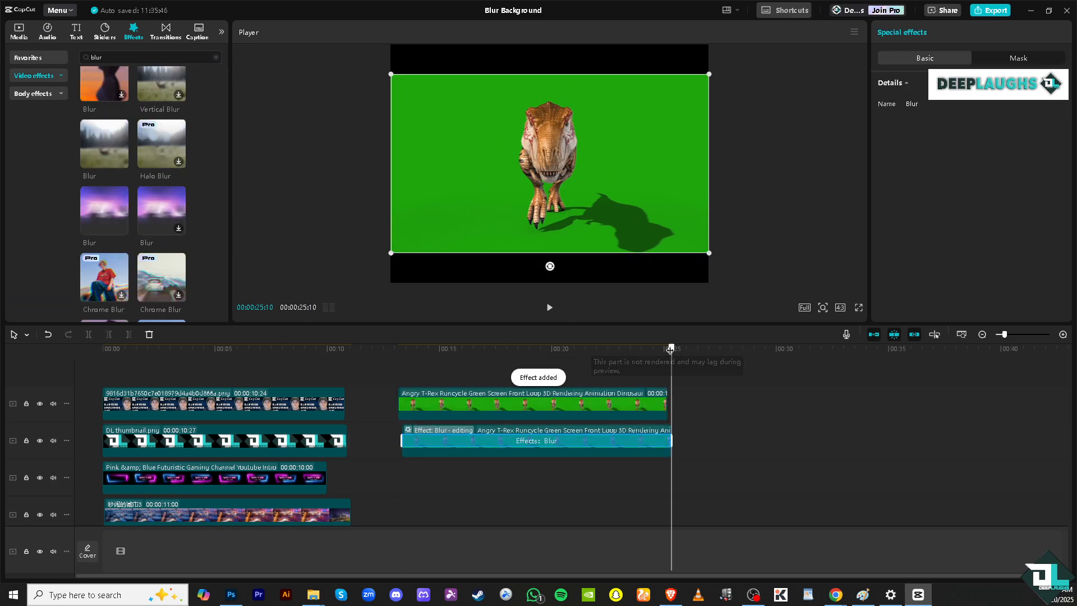
# Play back the overlapping T-Rex clips from about 00:00:16:24 to preview the applied Blur effect
pyautogui.moveTo(670, 349); pyautogui.dragTo(481, 348)
pyautogui.click(550, 308)
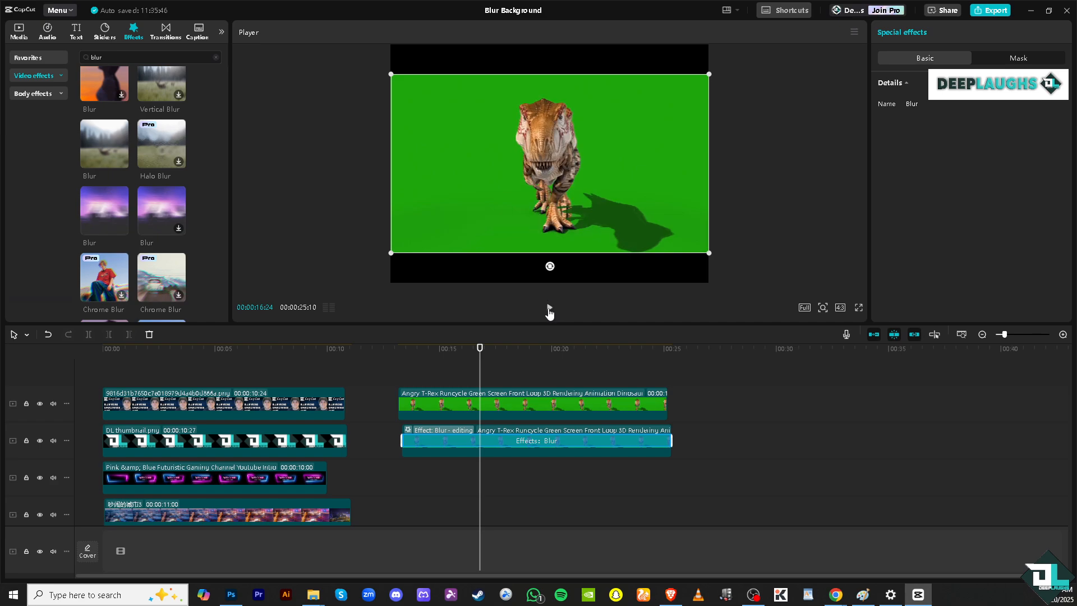
pyautogui.click(549, 310)
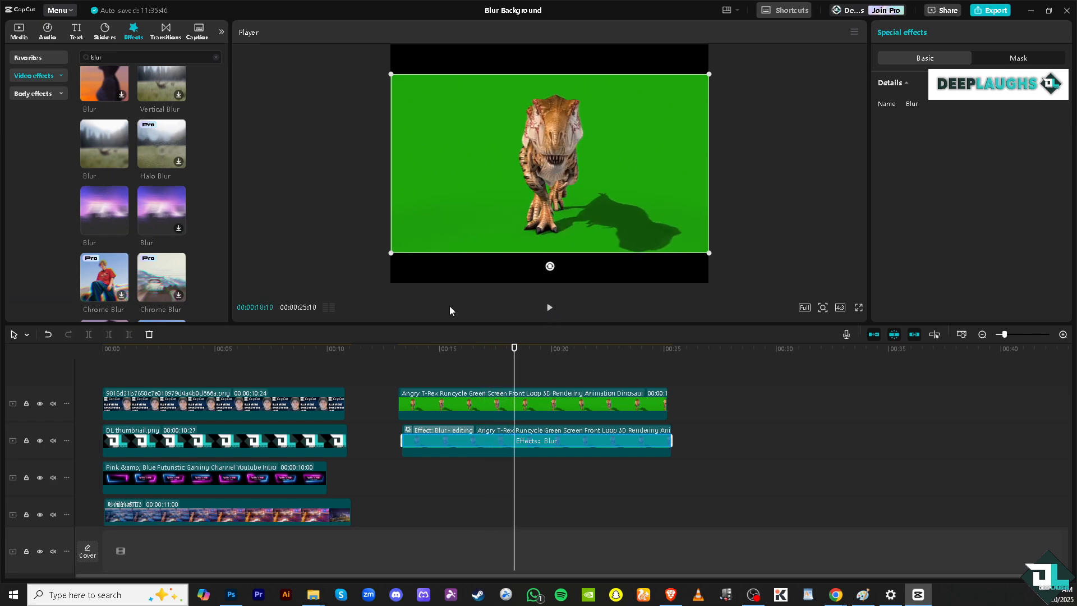
# Replace the lower T-Rex clip's Blur effect with the Blur that has the pink portrait thumbnail, and play back the clips to preview it
pyautogui.hotkey('ctrl', 'z')
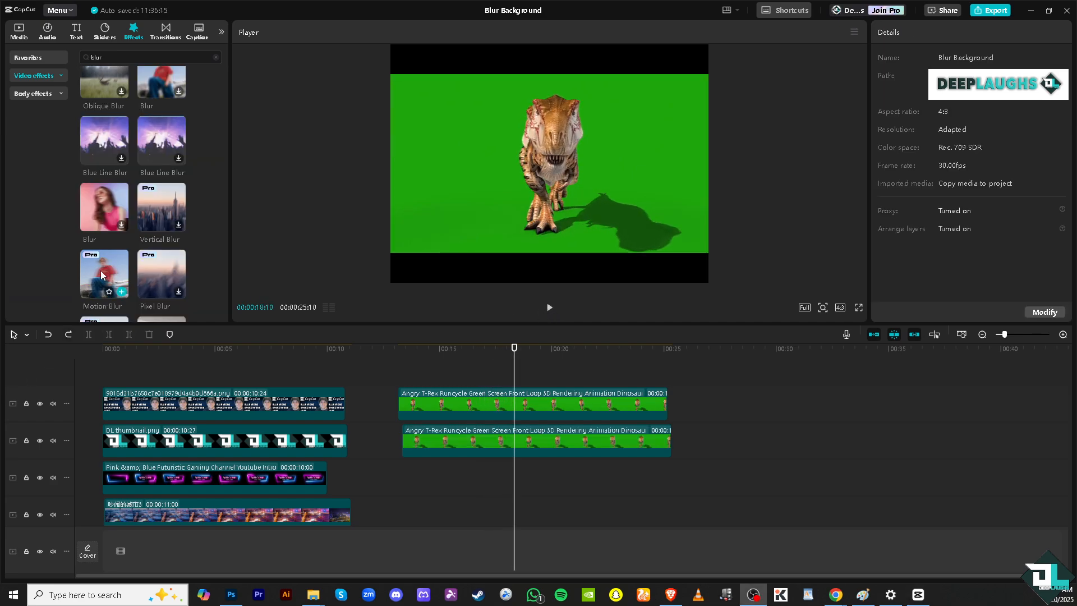
pyautogui.moveTo(104, 211); pyautogui.dragTo(457, 439)
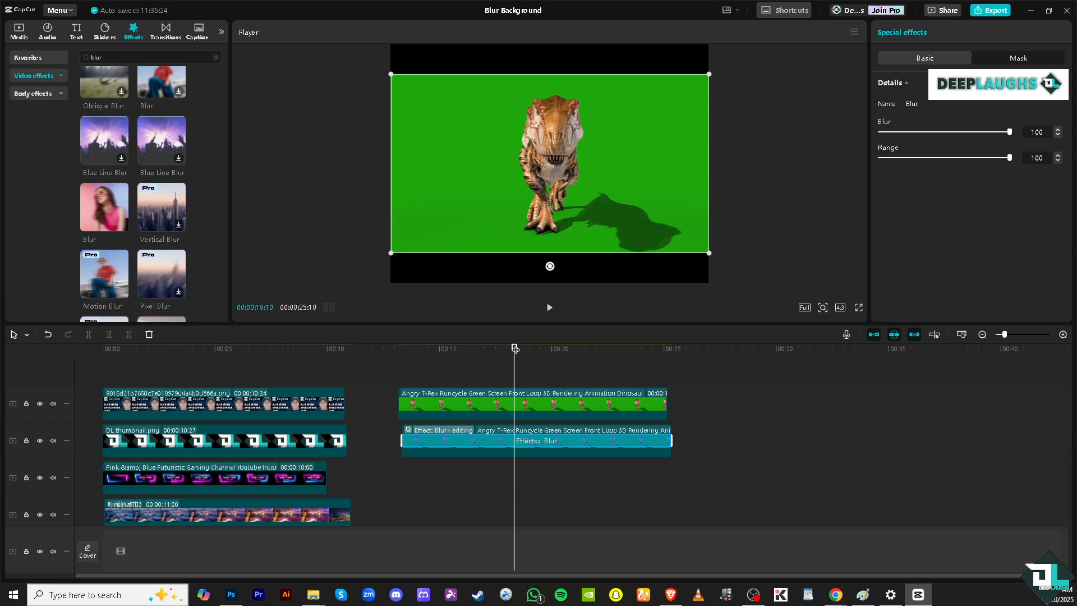
pyautogui.moveTo(514, 348); pyautogui.dragTo(414, 347)
pyautogui.click(551, 307)
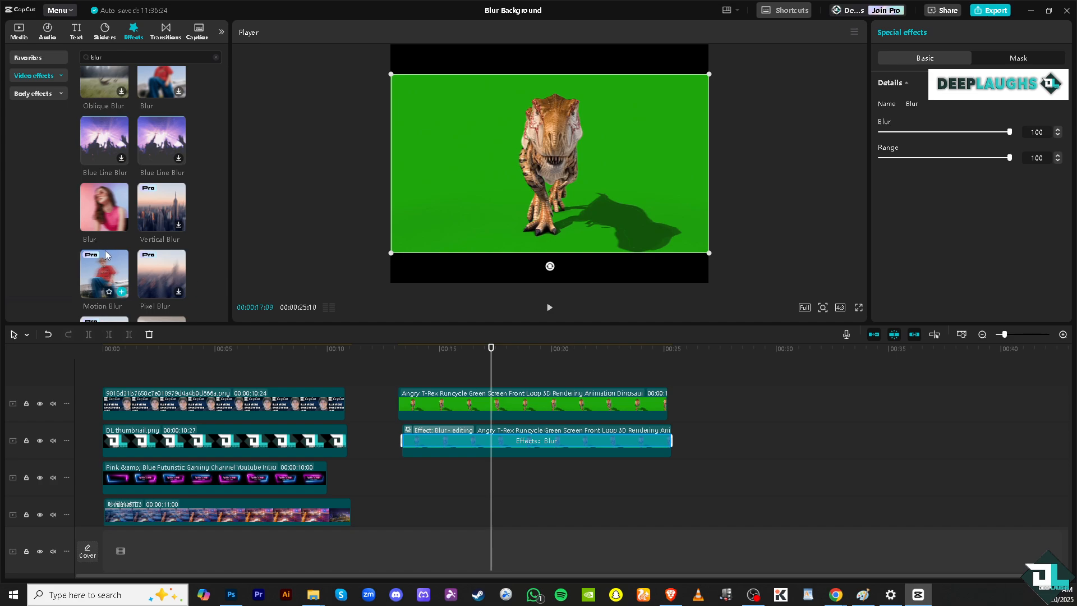
# Browse further through the blur effects for another blur suited to the lower T-Rex clip
pyautogui.scroll(-2, 132, 240)
pyautogui.scroll(-2, 133, 240)
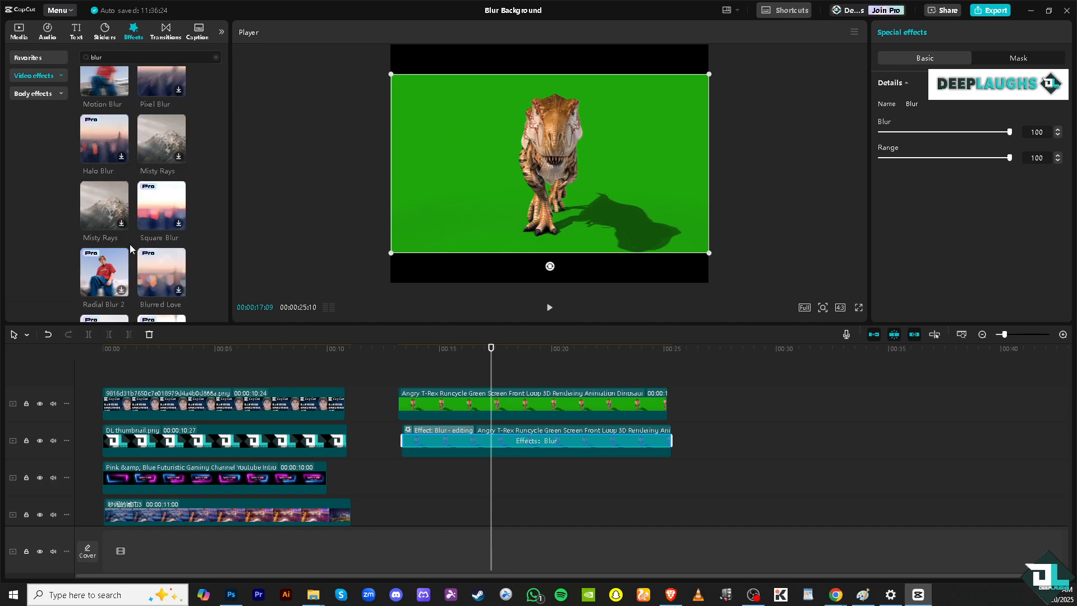
pyautogui.moveTo(151, 252)
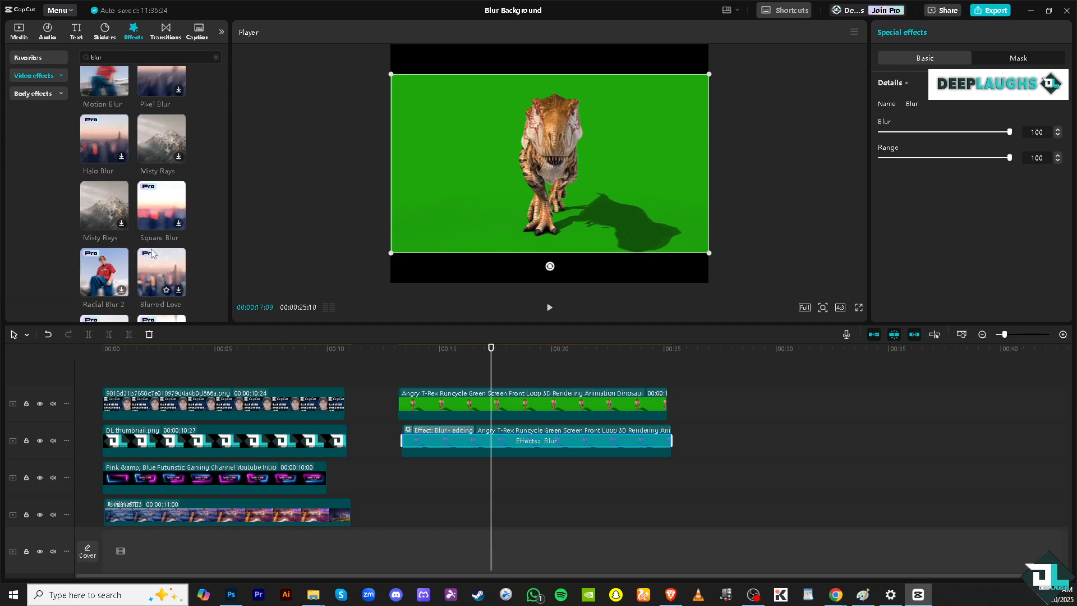